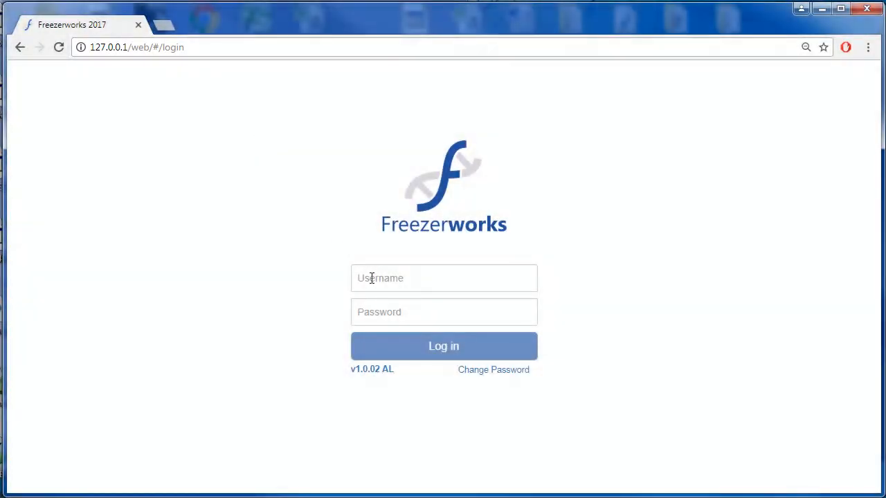
Step: Log in to Freezerworks with the account username and password
left_click(374, 279)
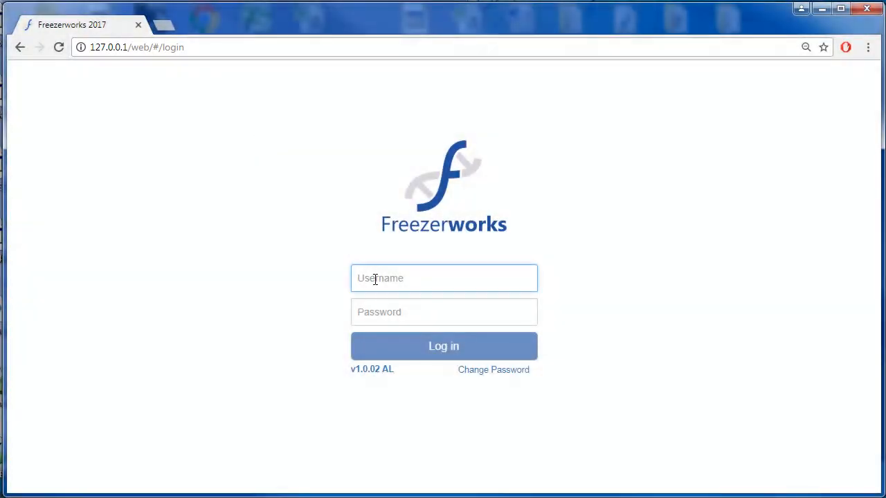
type("Seth")
key("Tab")
type("••••")
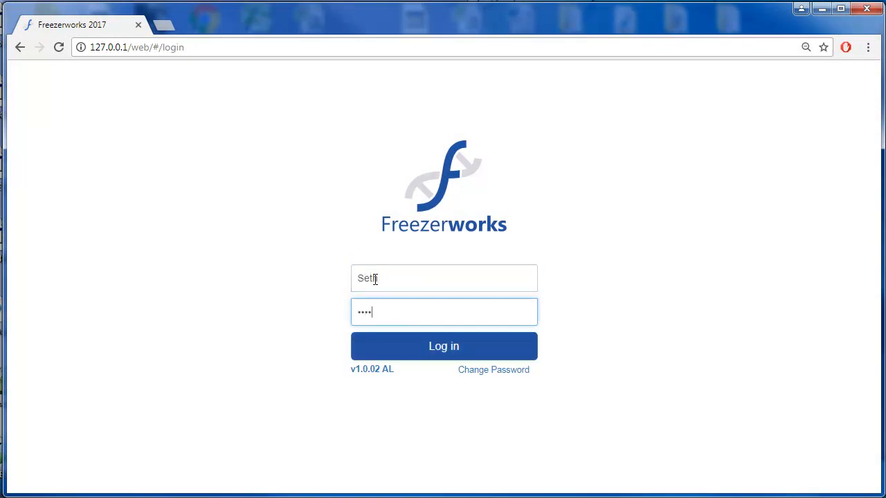
left_click(452, 357)
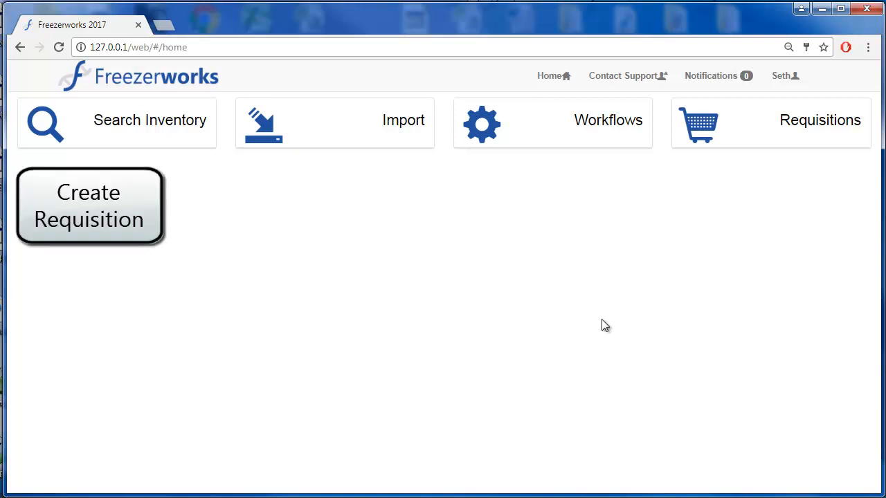
Step: Start a new requisition from the existing saved search "Aliquots Search", keeping its criteria as they are
mouse_move(765, 134)
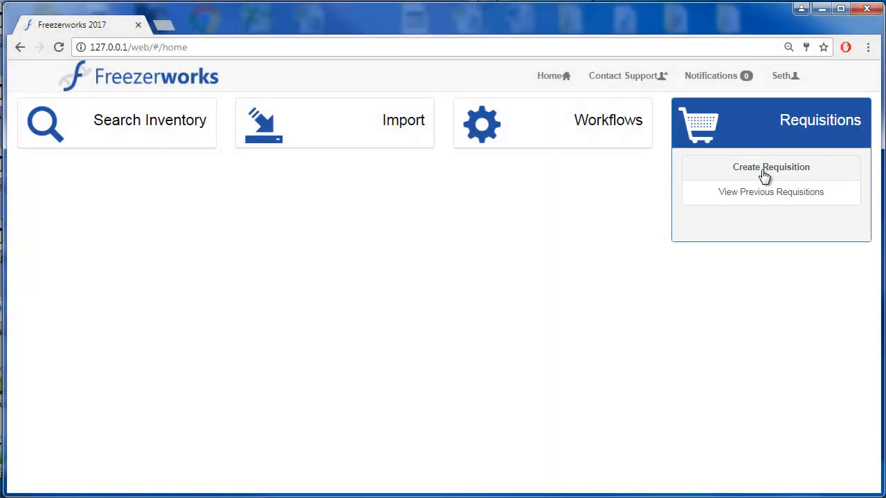
left_click(765, 172)
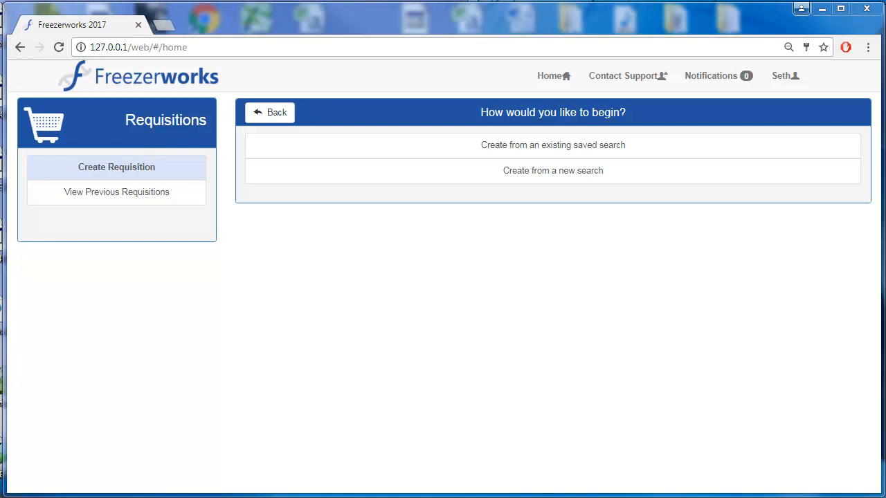
left_click(547, 147)
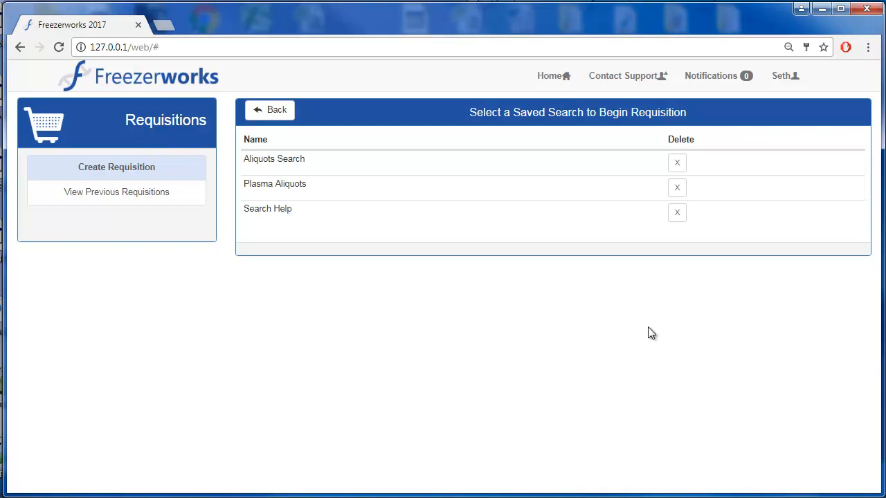
left_click(274, 165)
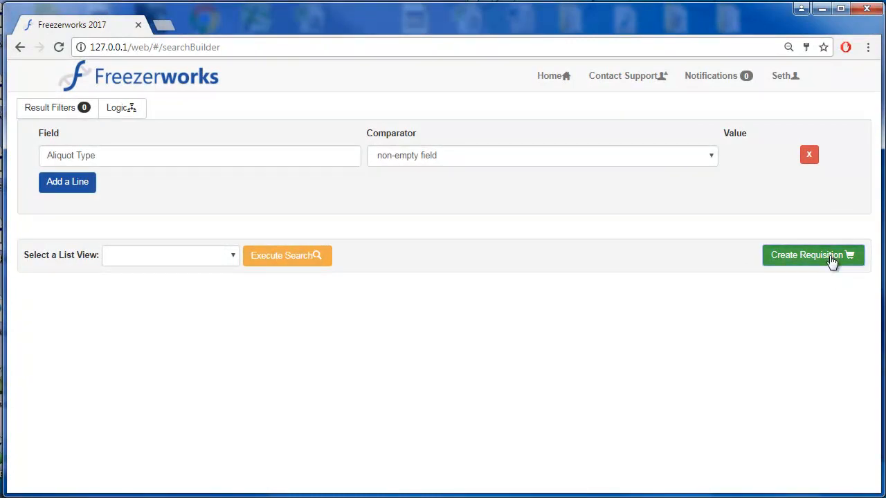
left_click(829, 257)
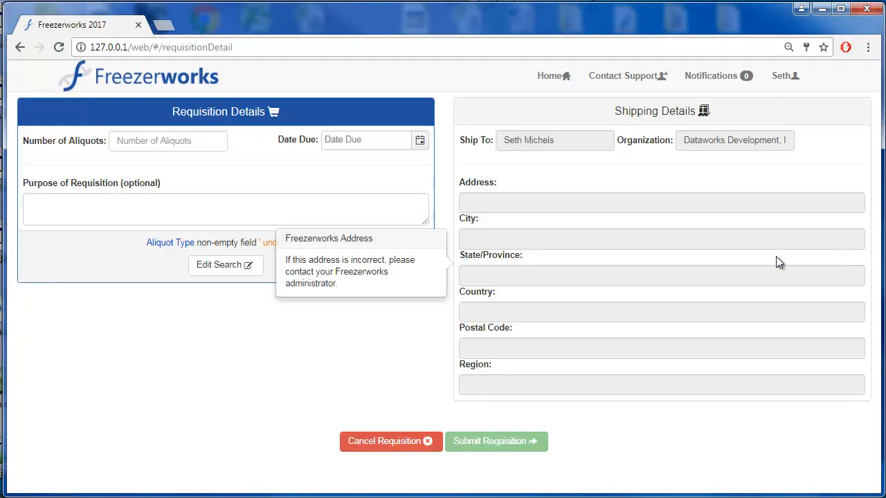
Step: Set the requisition's number of aliquots to 20 and its due date to 2017-09-26
left_click(172, 142)
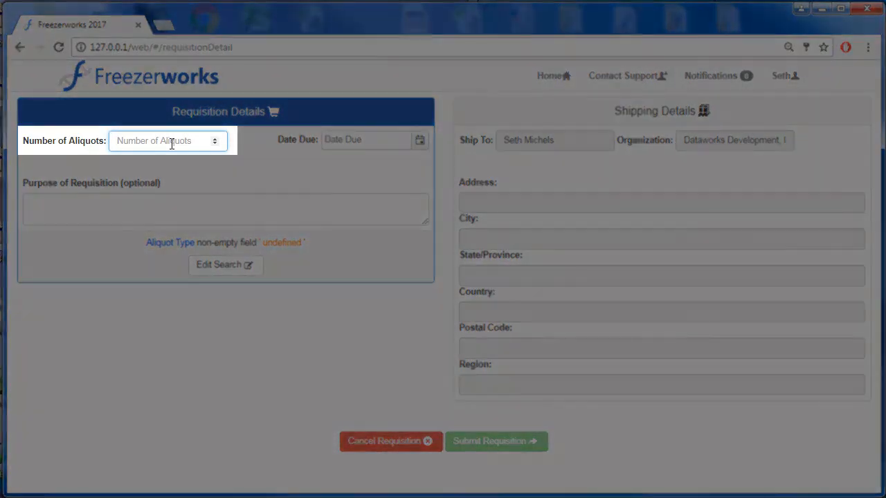
type("20")
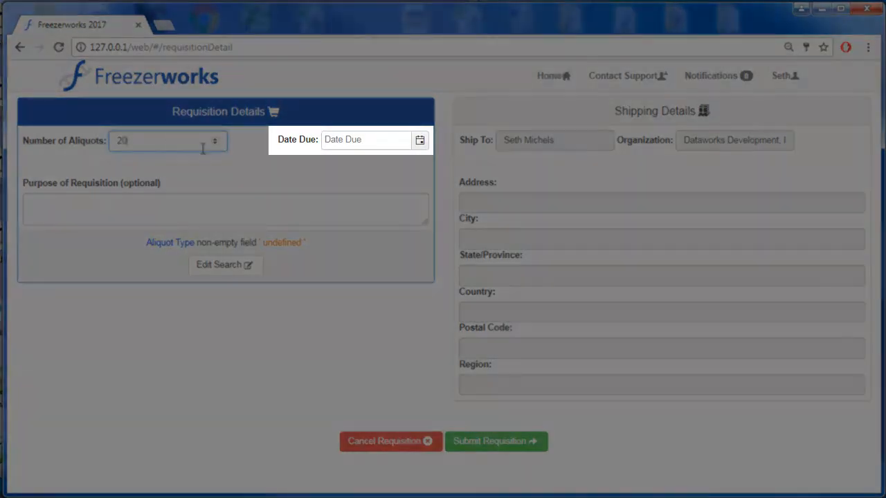
left_click(329, 148)
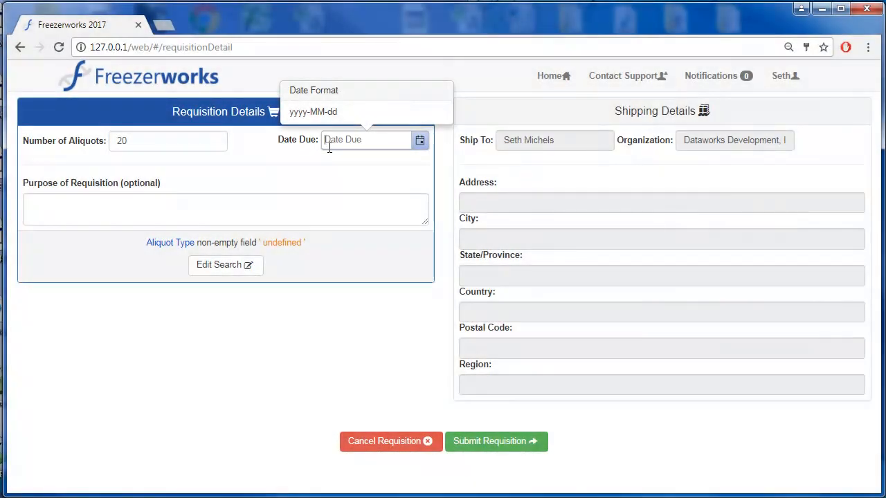
type("2017-09-26")
Step: Enter "I need aliquots for training." as the purpose of the requisition and submit it
left_click(236, 201)
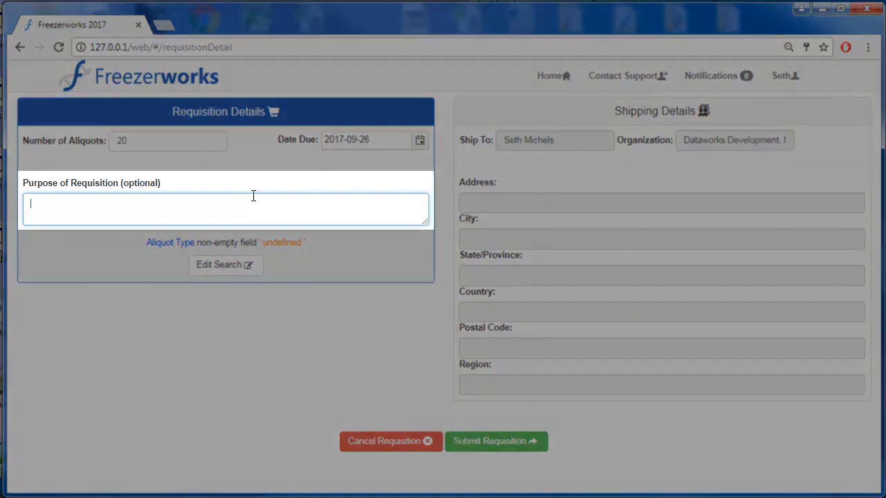
type("I nm")
key("BackSpace")
key("BackSpace")
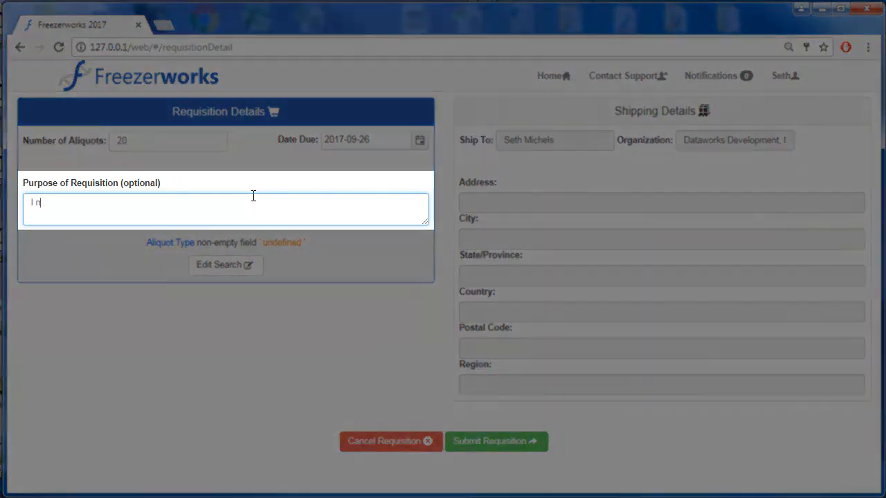
type("need alliquotso")
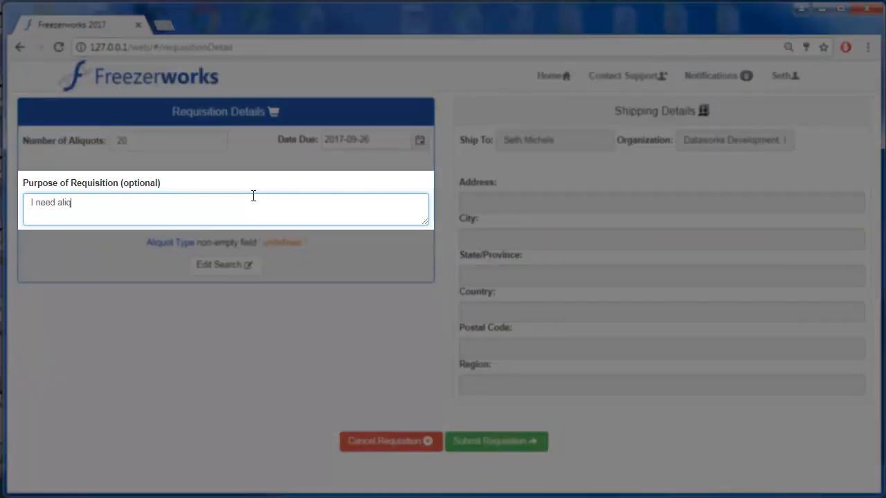
key("BackSpace")
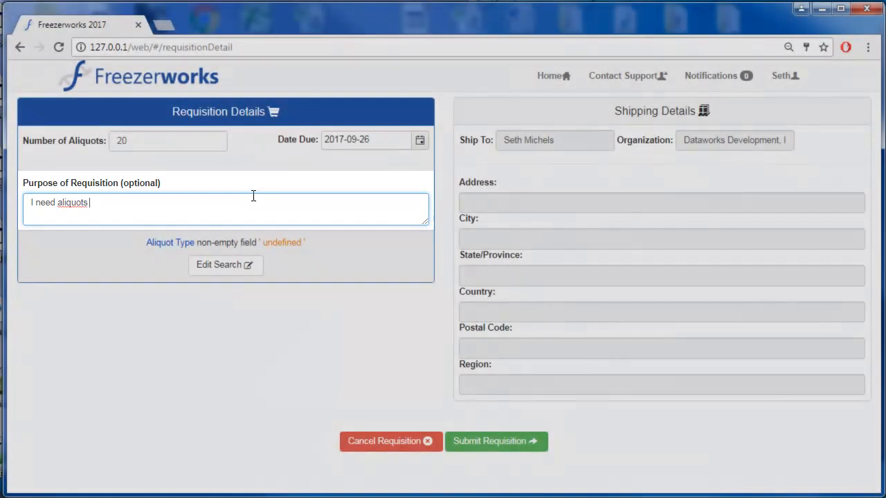
type("for training.")
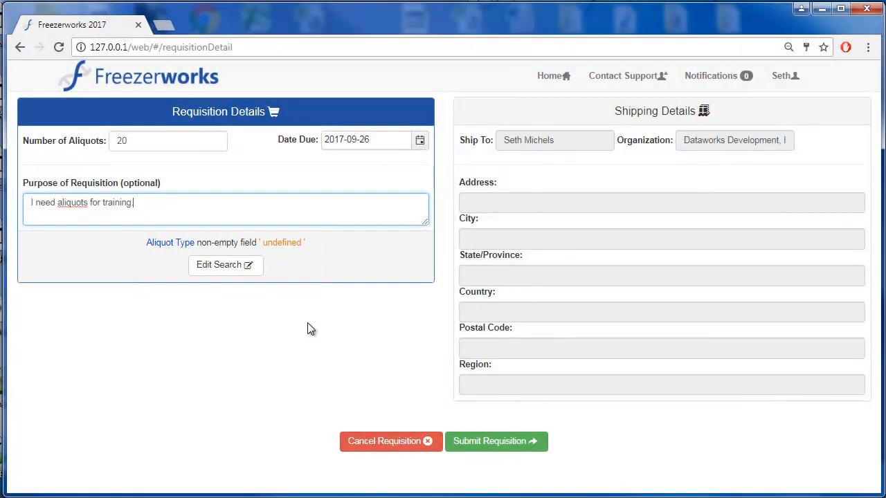
left_click(511, 446)
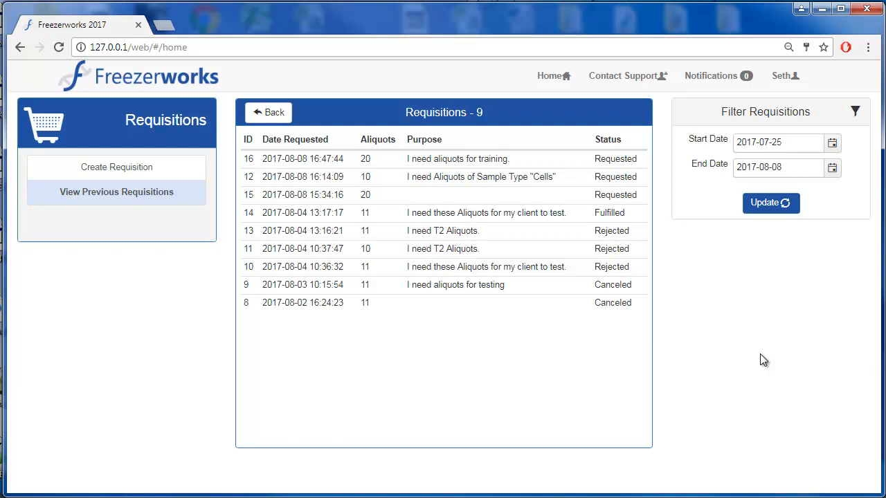
Step: Open the requested requisition for Aliquots of Sample Type "Cells" for editing and start adding aliquots to it
left_click(494, 179)
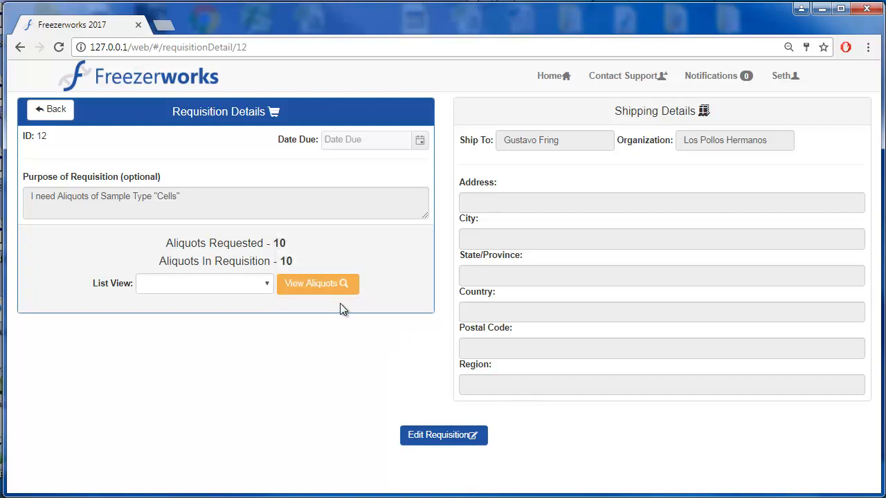
left_click(428, 434)
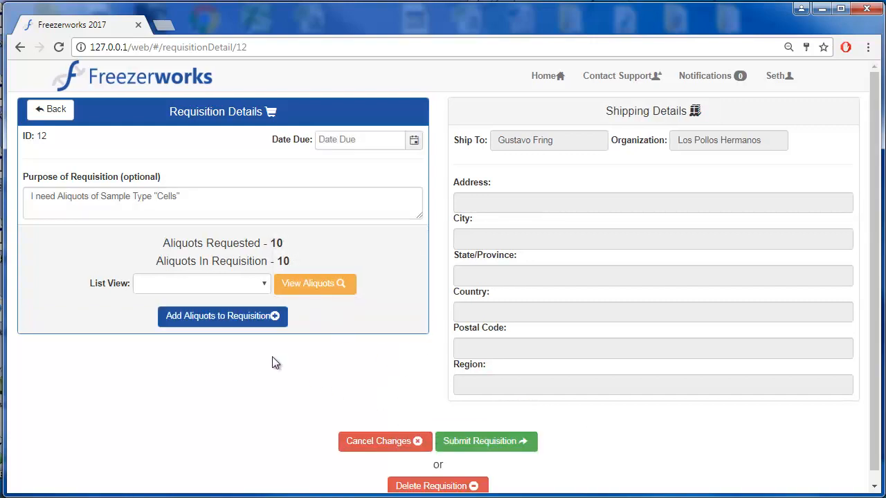
scroll(291, 366, "down", 1)
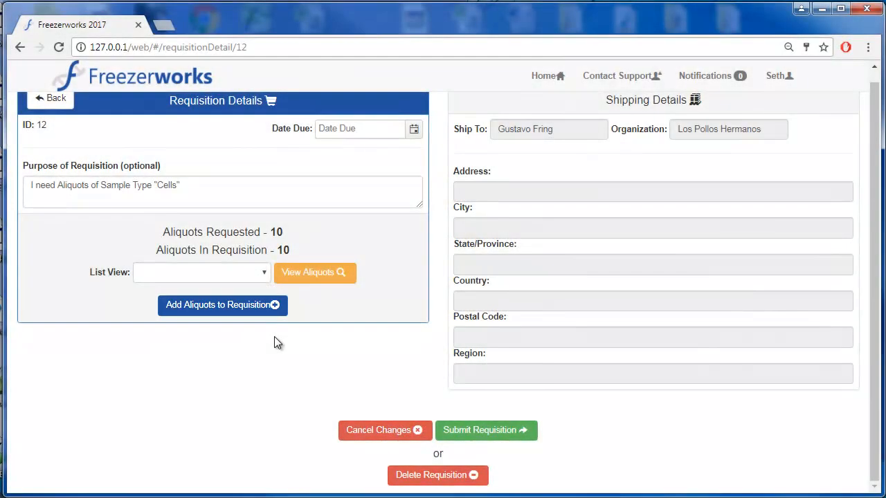
left_click(237, 307)
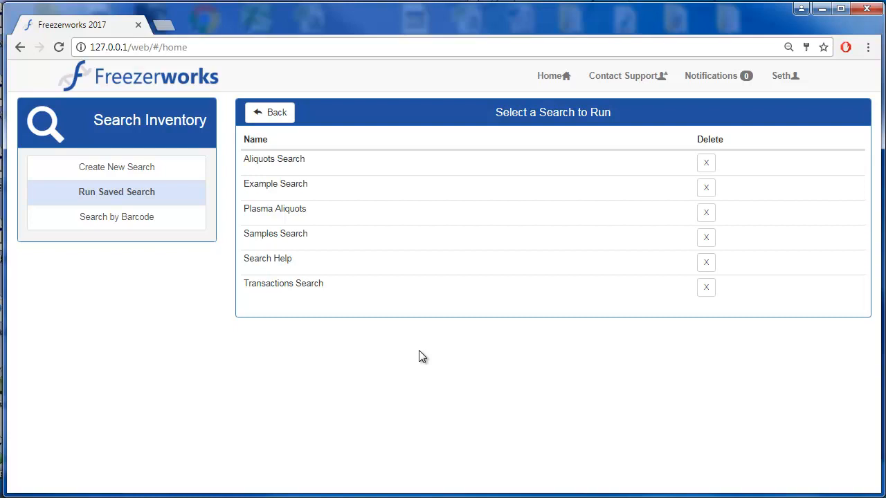
Step: Run the saved "Aliquots Search" using the Aliquots List View
left_click(349, 166)
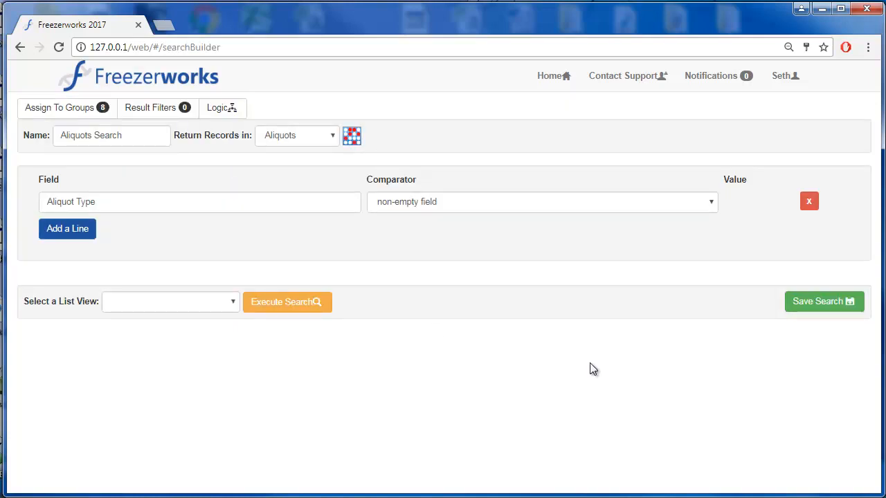
left_click(207, 301)
left_click(172, 342)
left_click(284, 303)
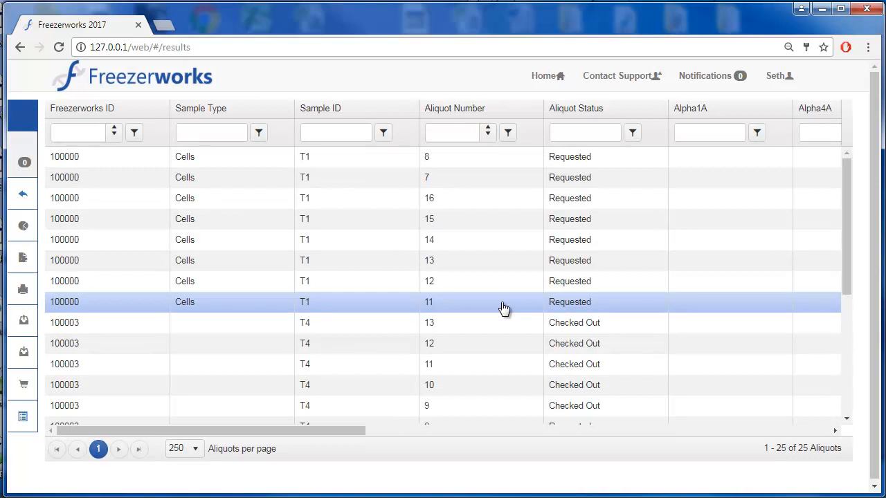
Step: Add only the available aliquot number 6 of sample T4 to the requisition and submit the requisition
scroll(504, 309, "down", 3)
left_click(439, 260)
left_click(439, 283, "ctrl")
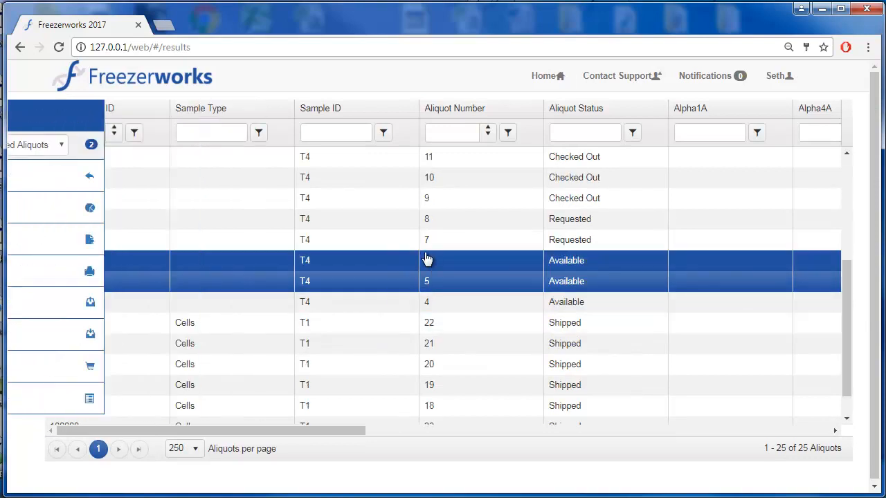
left_click(429, 281, "ctrl")
mouse_move(75, 350)
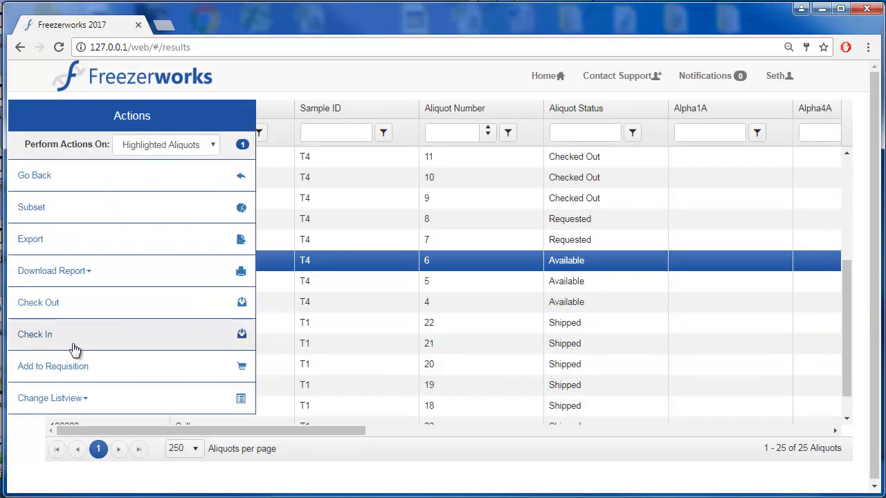
left_click(83, 367)
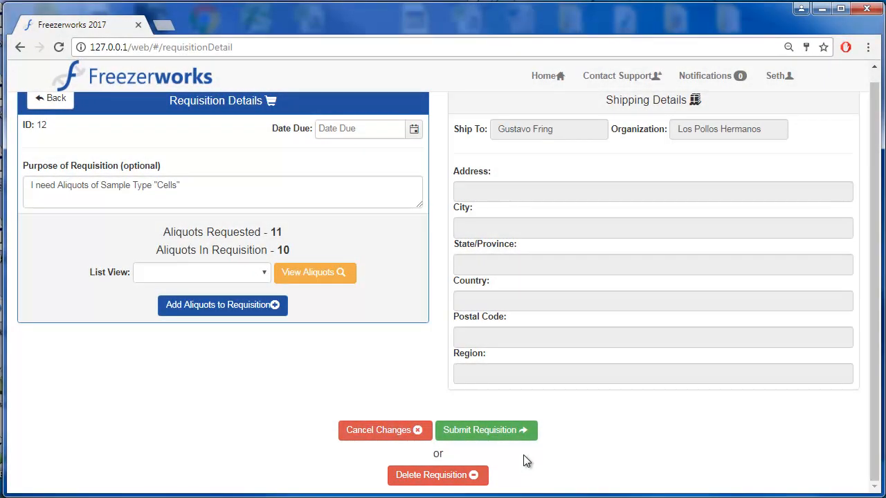
left_click(508, 439)
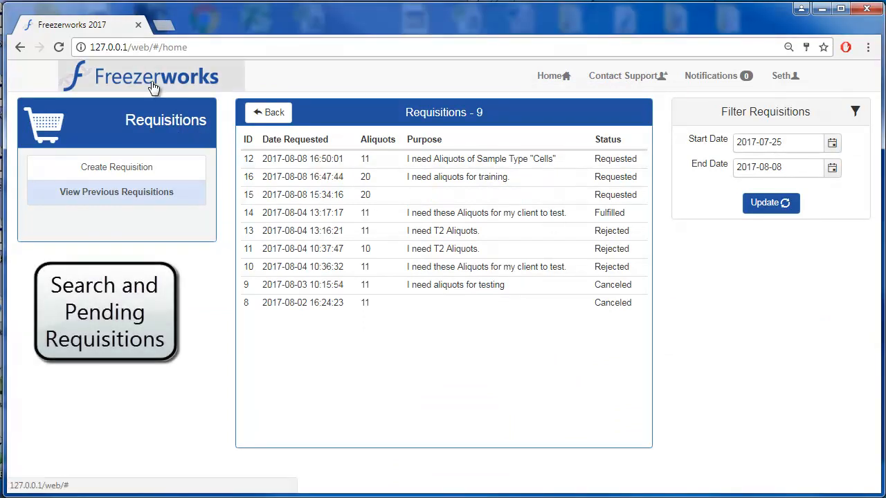
Step: Return to the home page and create a new inventory search that returns records in Aliquots
left_click(154, 81)
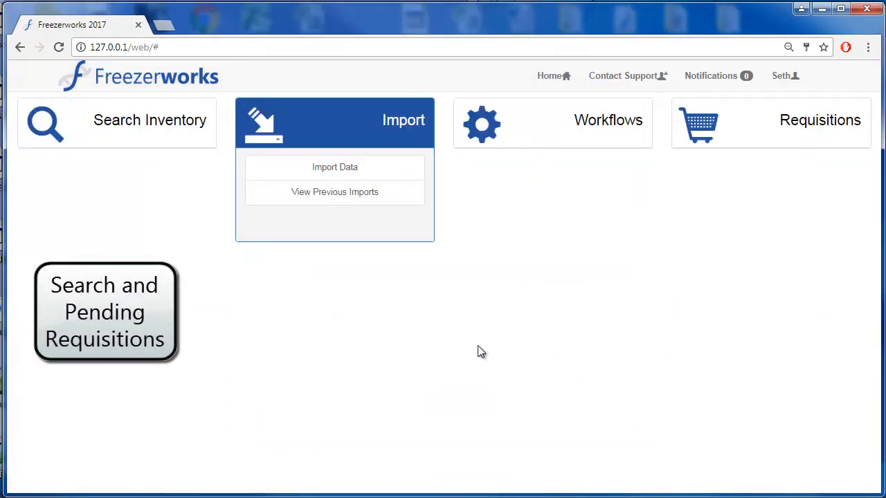
mouse_move(167, 138)
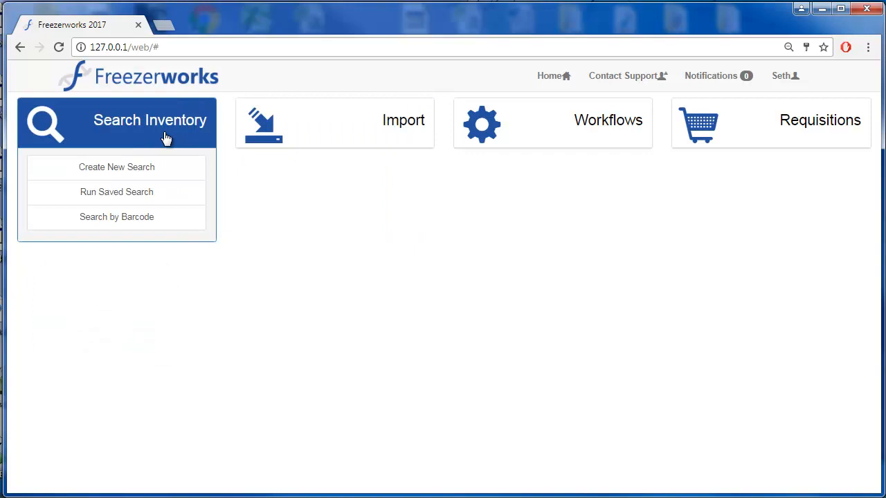
left_click(137, 168)
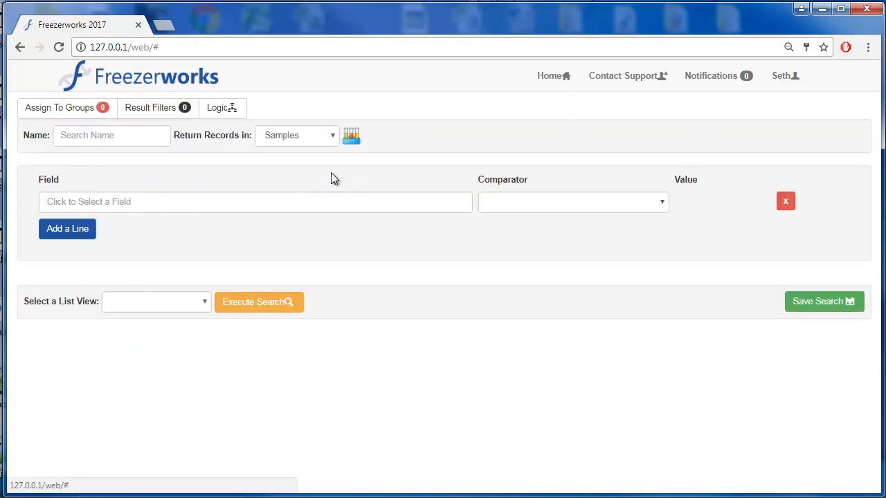
left_click(286, 137)
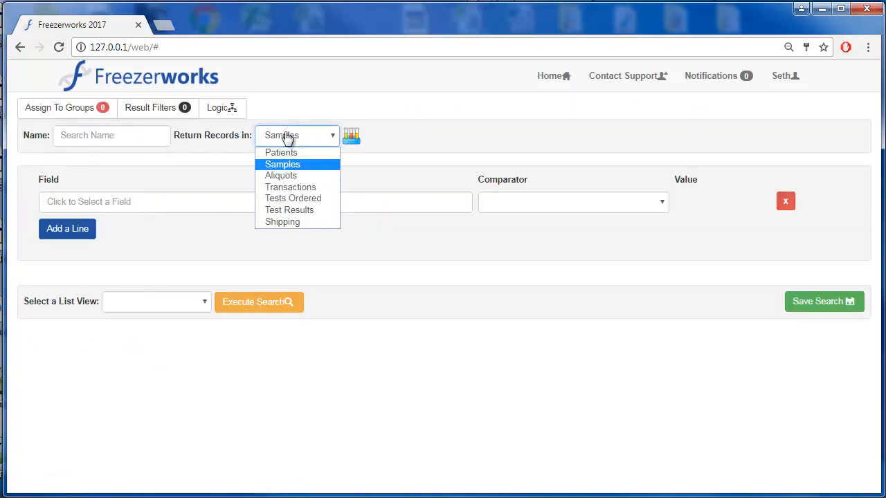
left_click(289, 174)
Step: Define the search condition as Aliquot Type with the comparator "non-empty field"
left_click(255, 202)
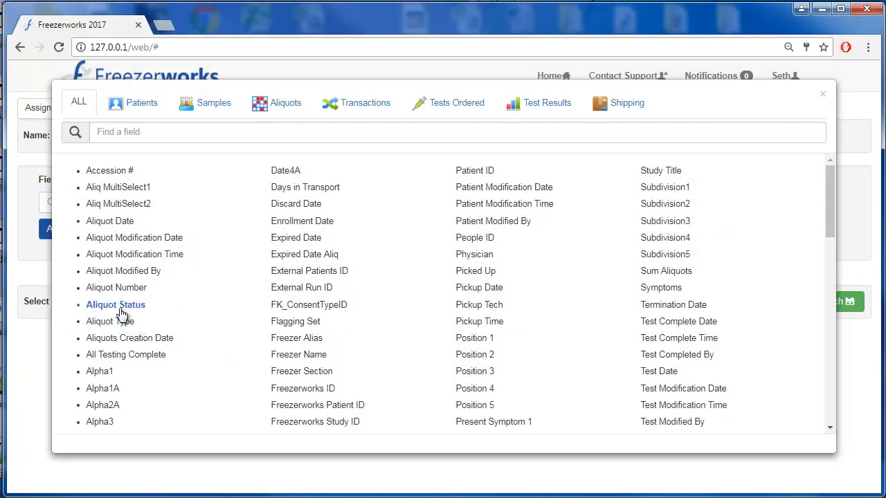
left_click(121, 324)
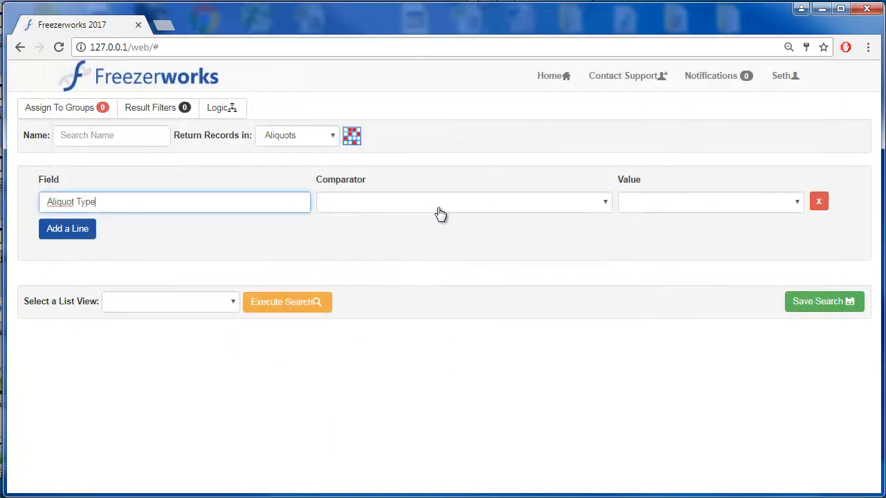
left_click(439, 207)
left_click(382, 335)
Step: Execute the new search with the Aliquots List View
left_click(198, 308)
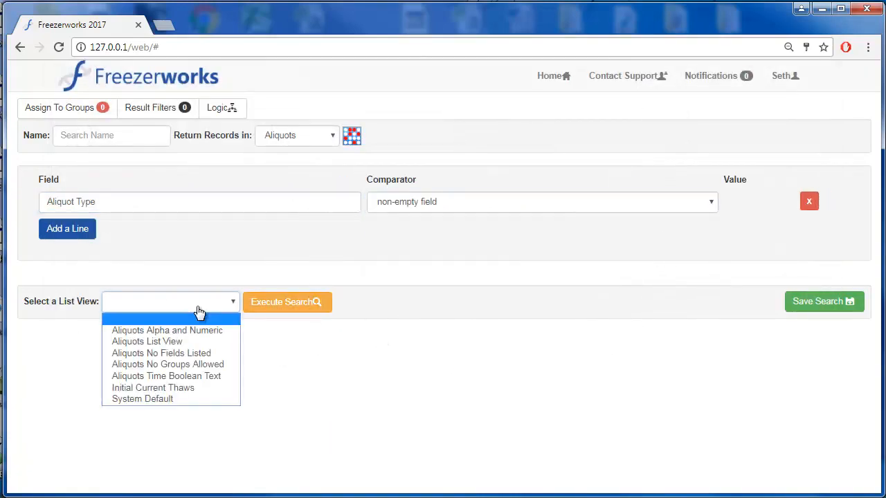
left_click(235, 339)
left_click(313, 303)
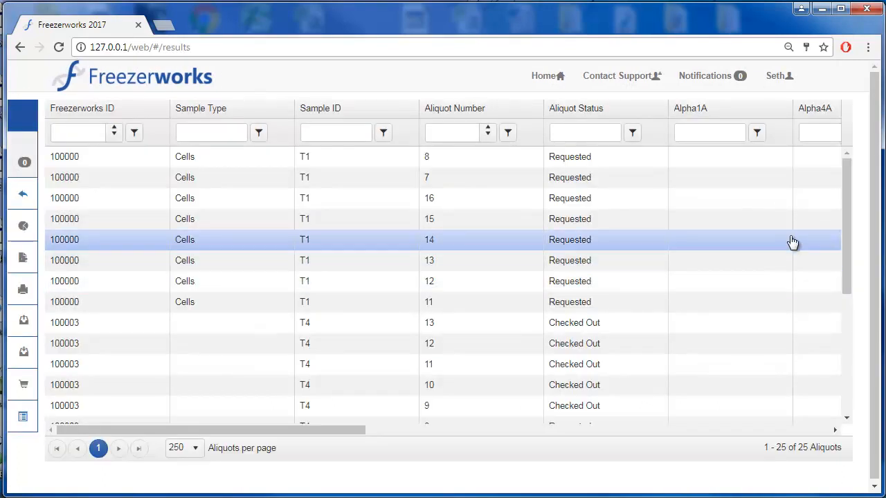
Step: Create a requisition from the three available aliquots: numbers 5 and 4 of sample T4 and number 24 of sample T1
left_click_drag(845, 198, 847, 337)
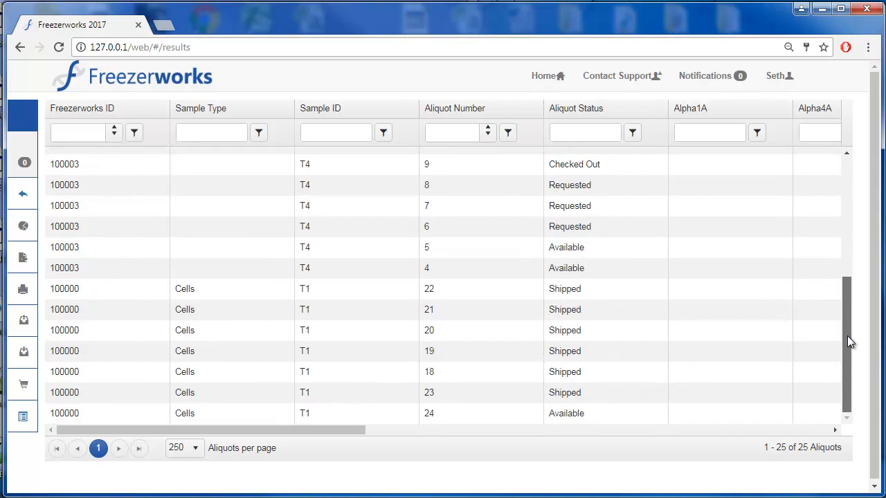
left_click(535, 255)
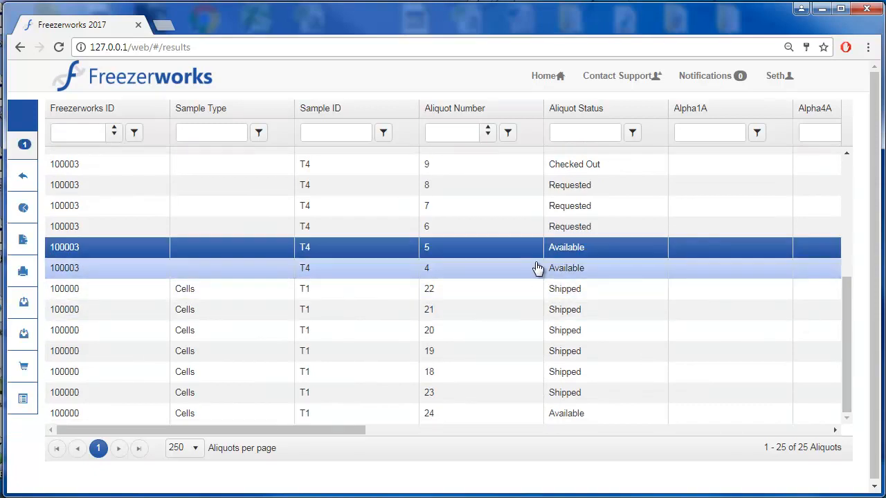
left_click(538, 269, "ctrl")
left_click(547, 414, "ctrl")
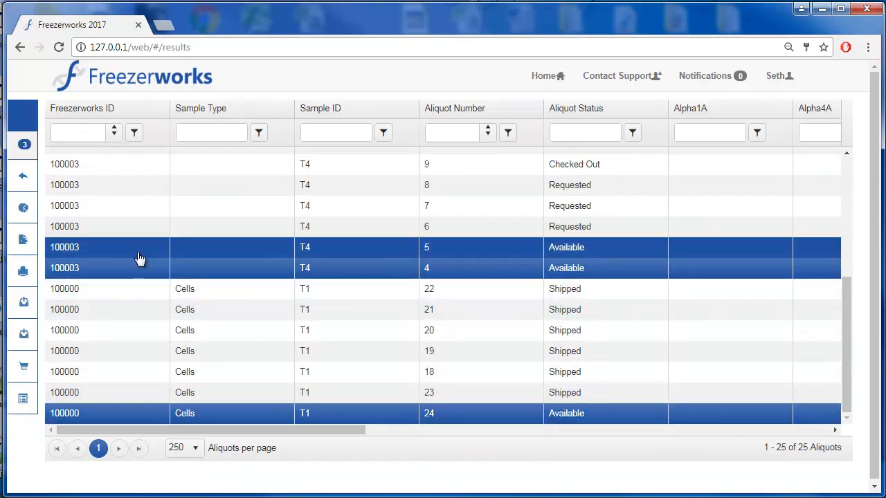
mouse_move(50, 308)
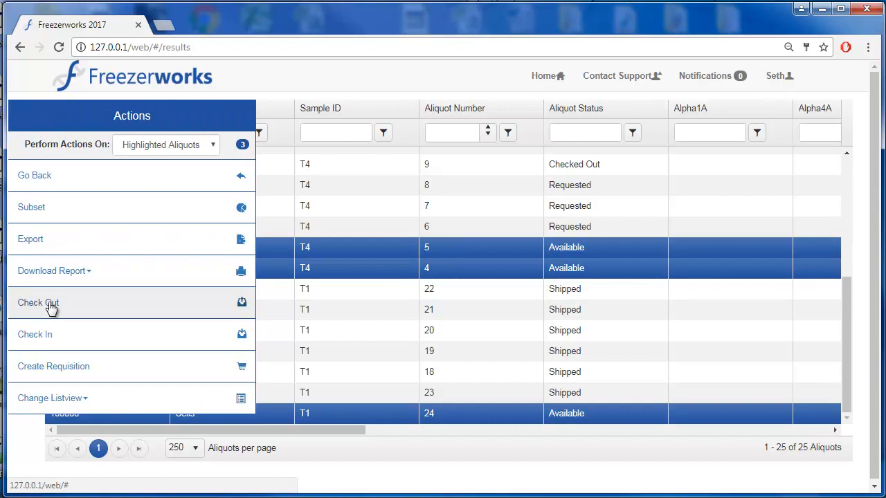
left_click(58, 371)
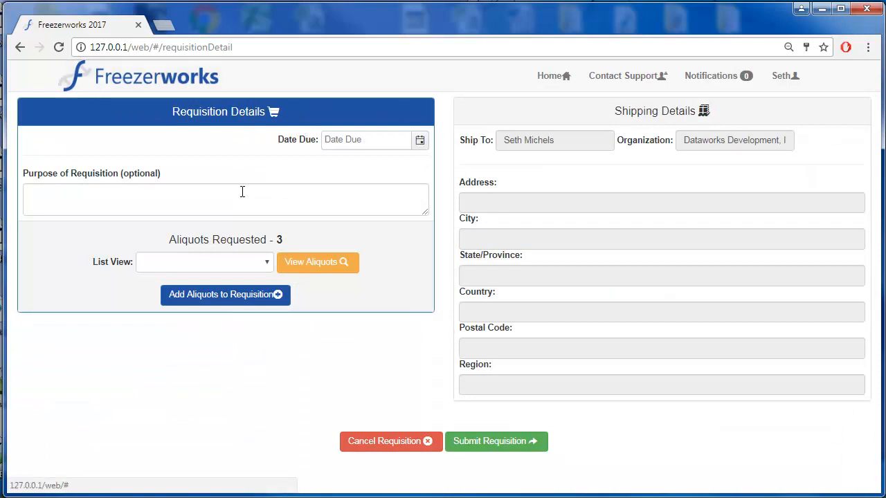
Step: Leave the unsubmitted requisition for the home page and reopen it as the current requisition
left_click(216, 75)
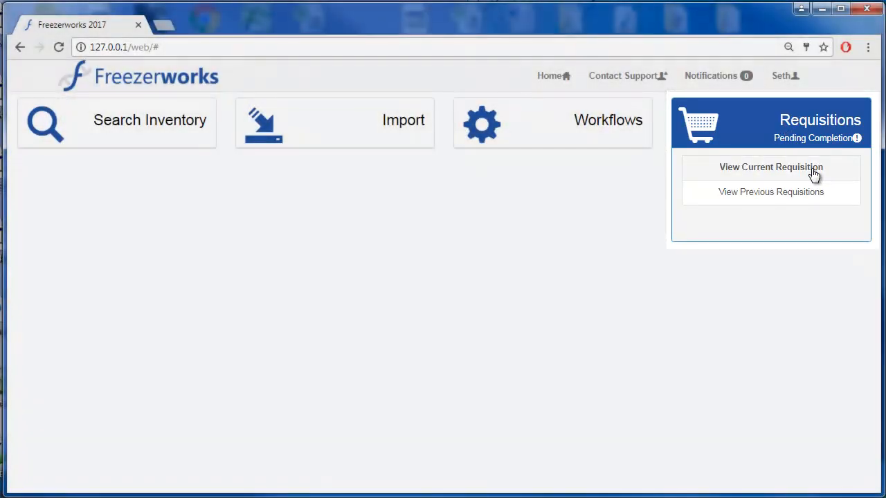
left_click(814, 173)
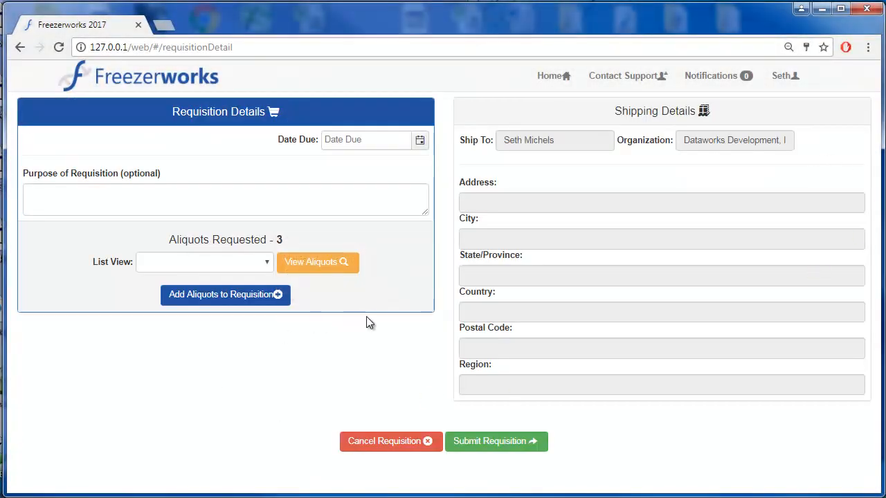